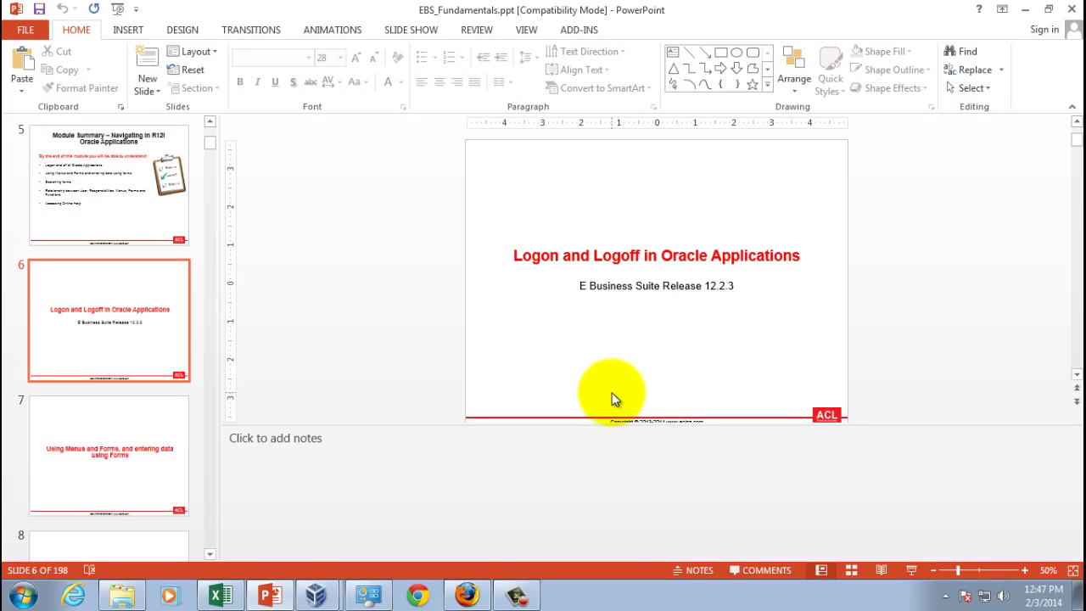
Switch to Firefox and enter the E-Business Suite login page address
mouse_move(465, 593)
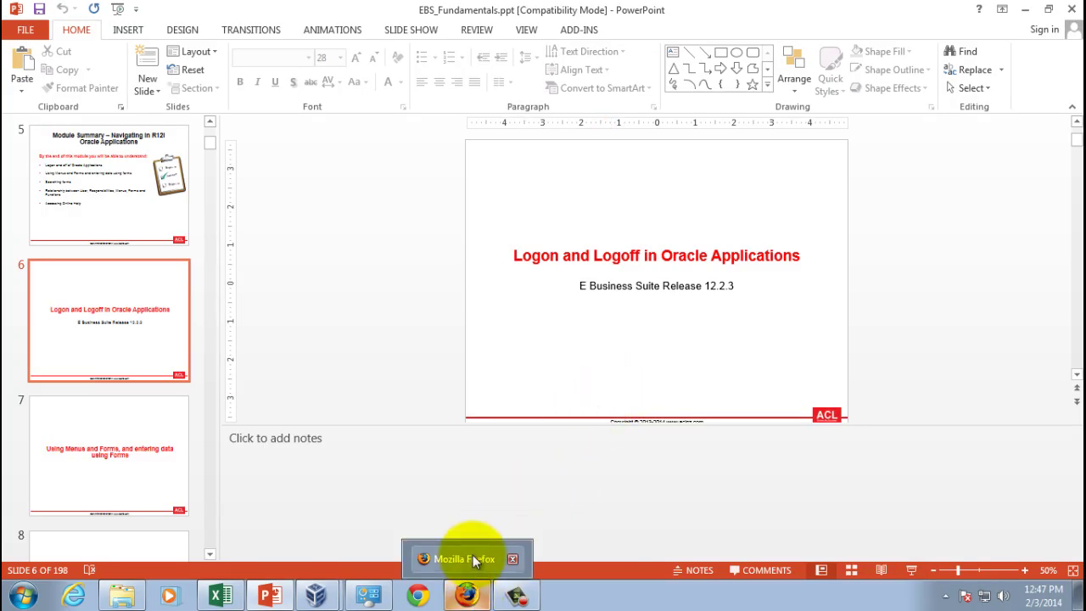
left_click(472, 558)
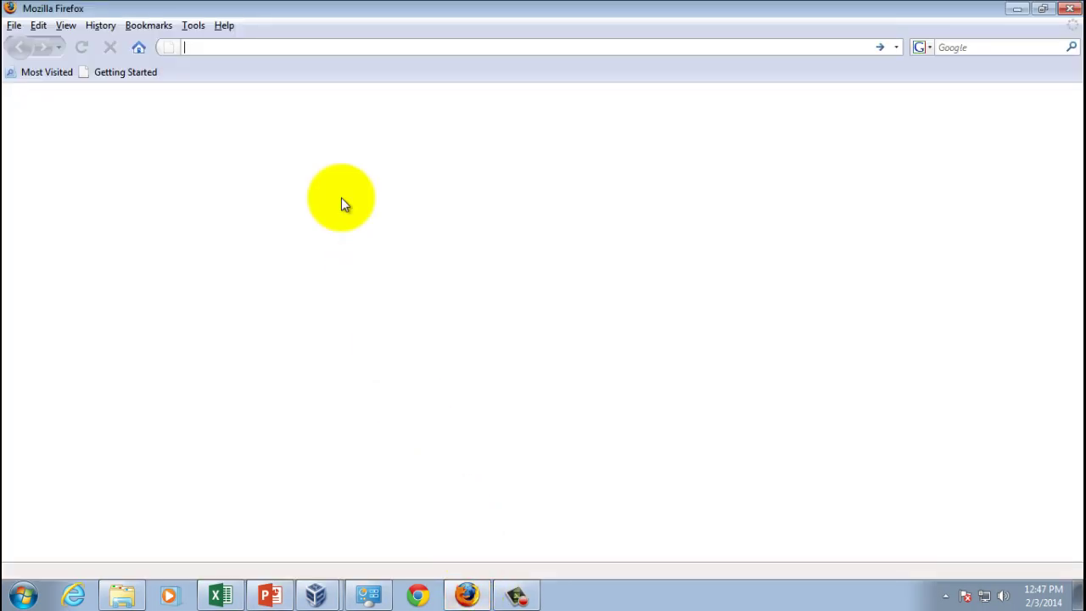
left_click(308, 50)
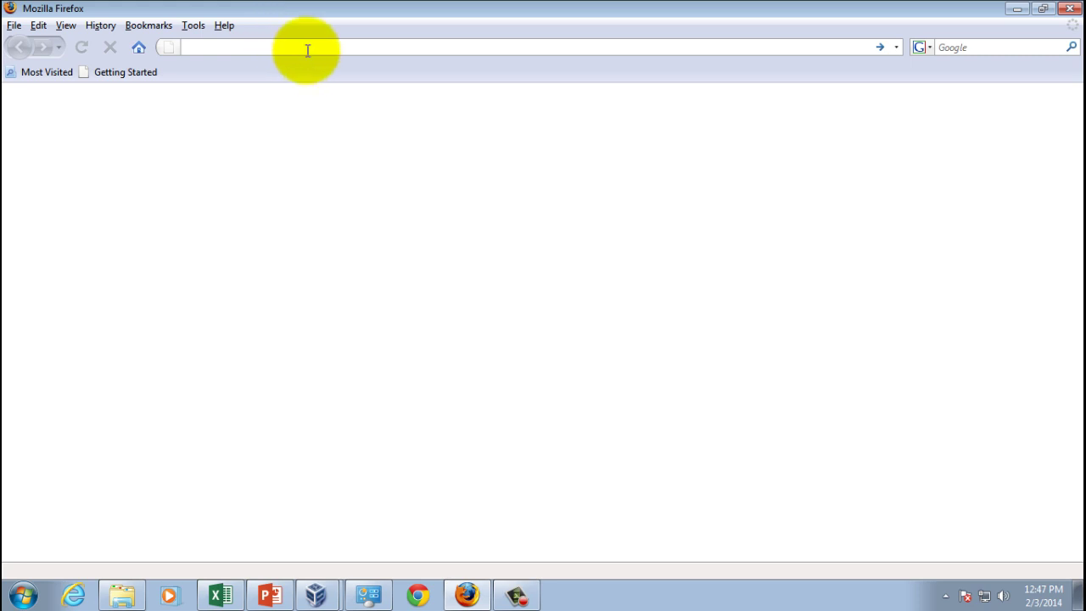
type("e")
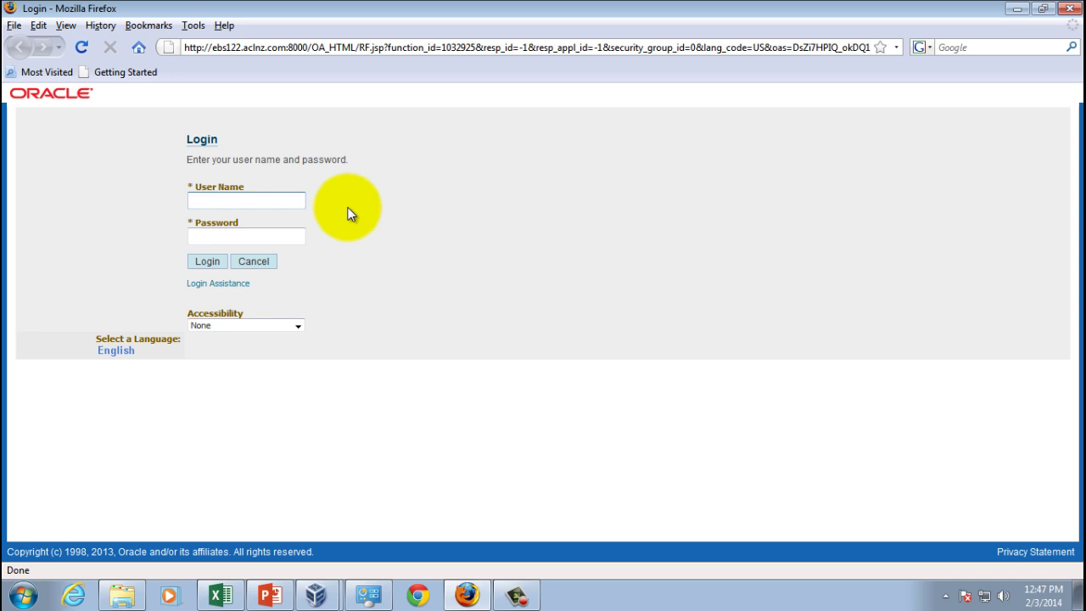
Sign in with the account's user name and password
type("operations")
key("Tab")
type("welcome")
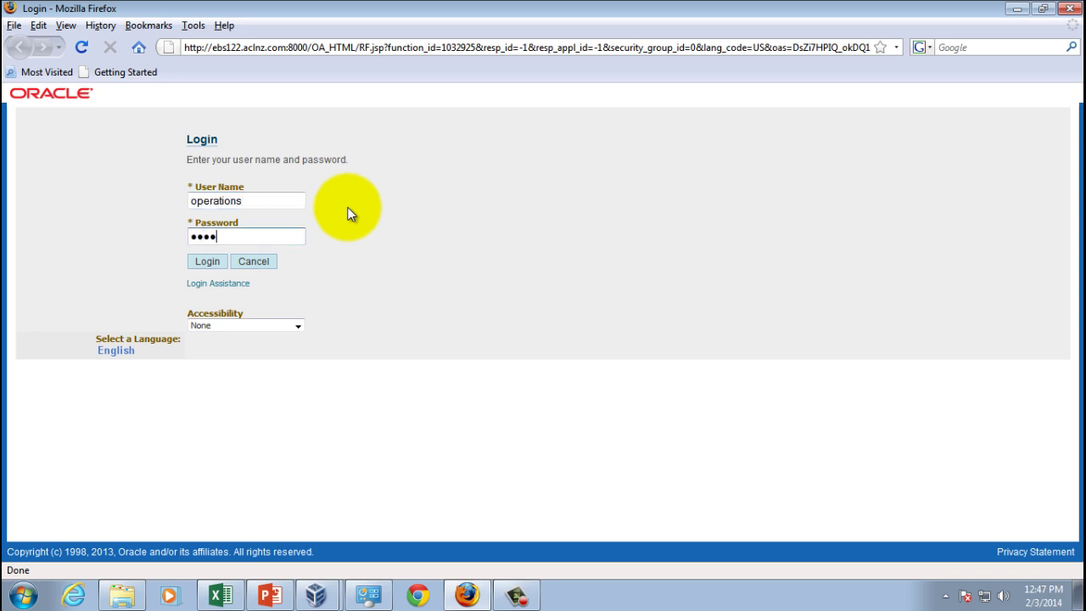
left_click(210, 262)
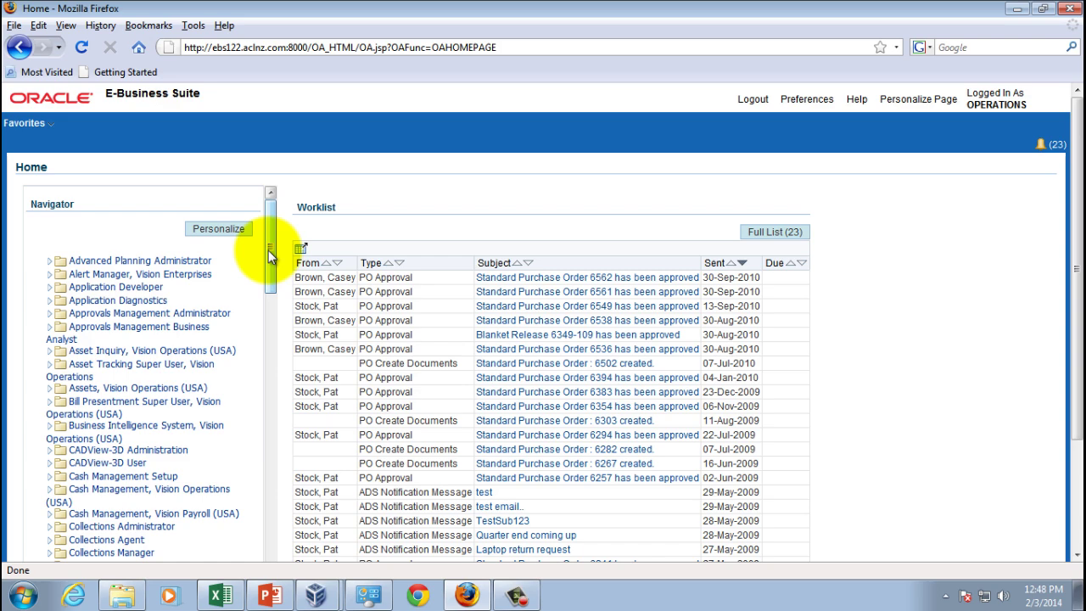
Scroll the Navigator list down to the Purchasing, Vision Operations (USA) responsibility
left_click_drag(270, 251, 283, 526)
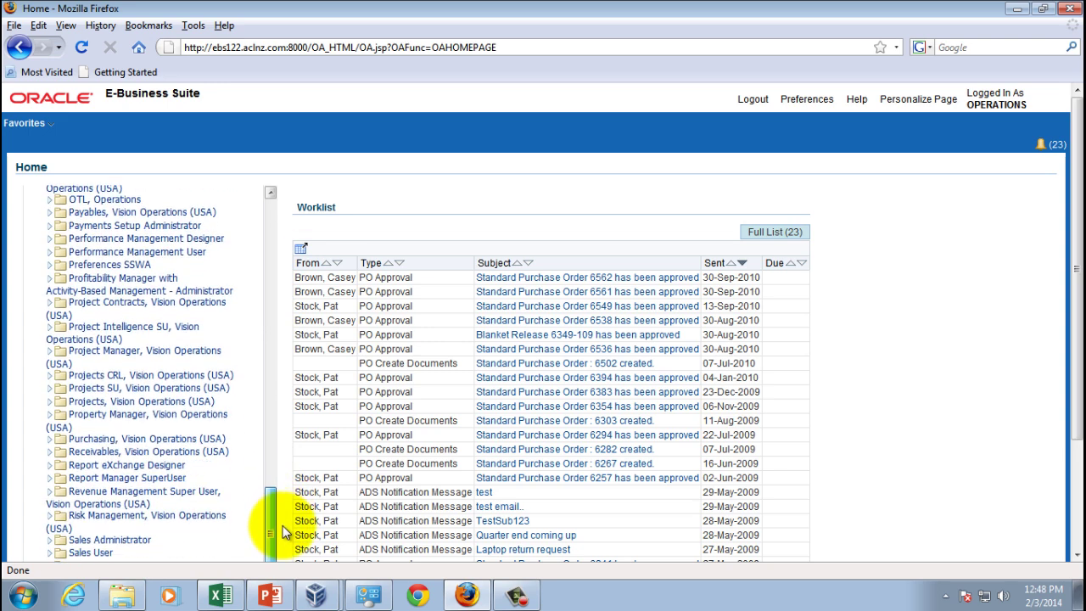
Expand Purchasing, Vision Operations (USA), then its Purchase Orders and Supply Base folders
left_click(173, 437)
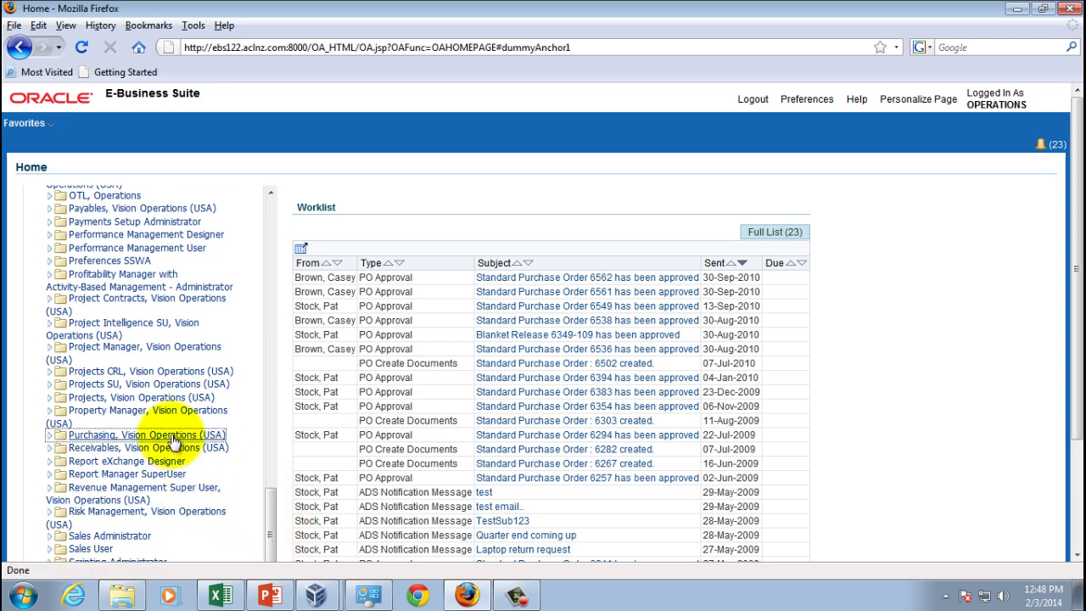
left_click_drag(272, 463, 272, 486)
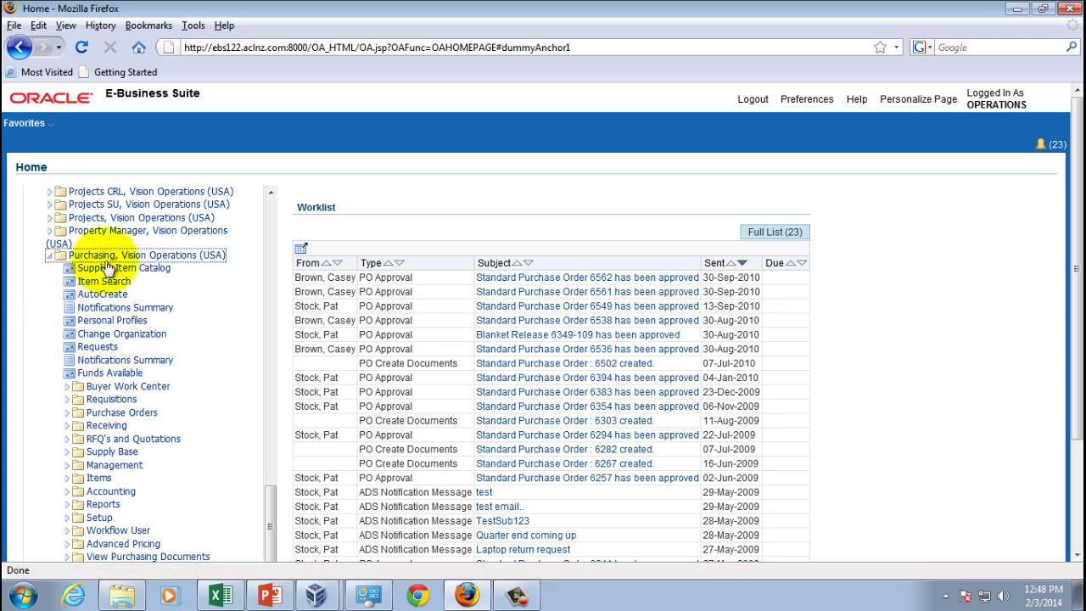
left_click(121, 412)
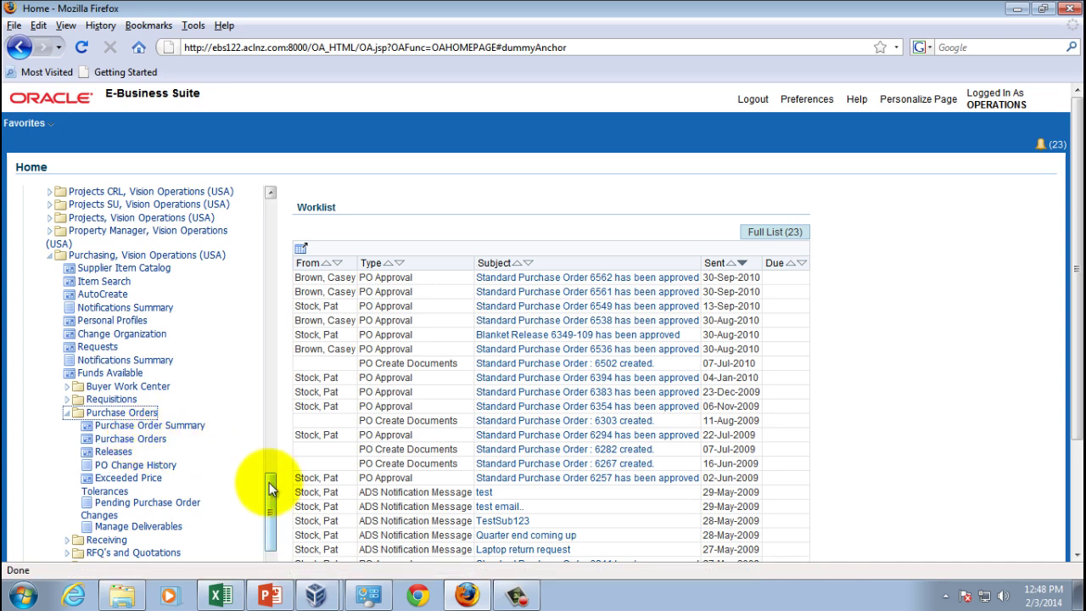
left_click_drag(274, 485, 271, 547)
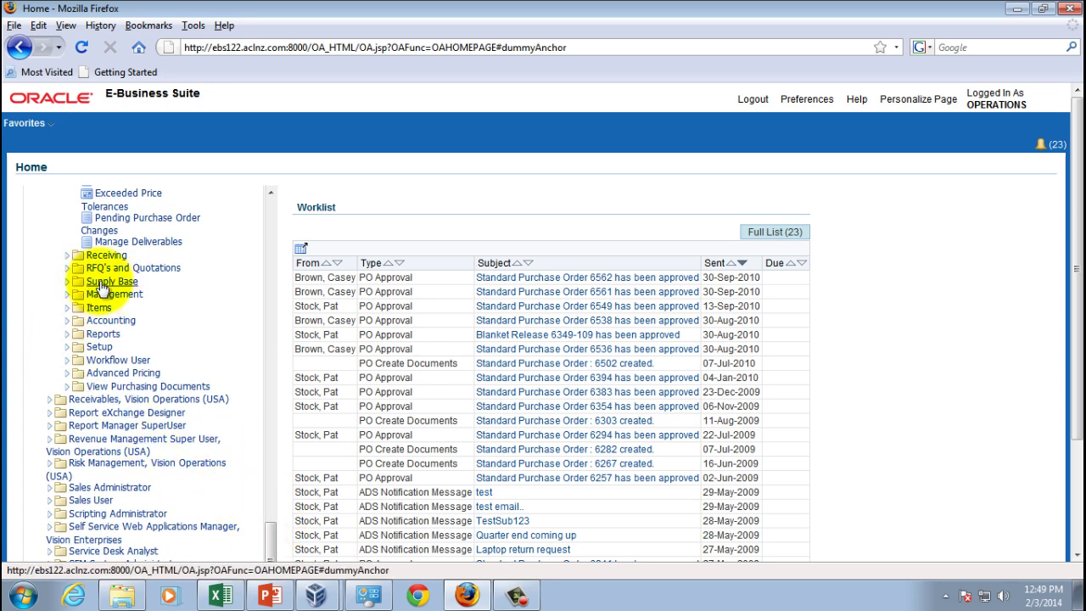
left_click(68, 283)
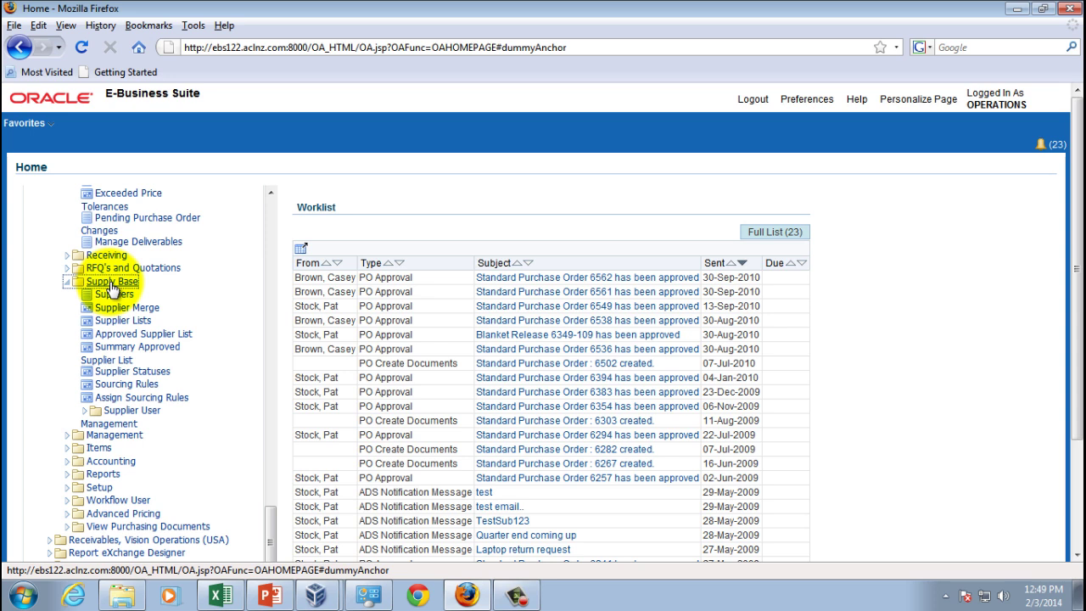
left_click_drag(272, 522, 272, 499)
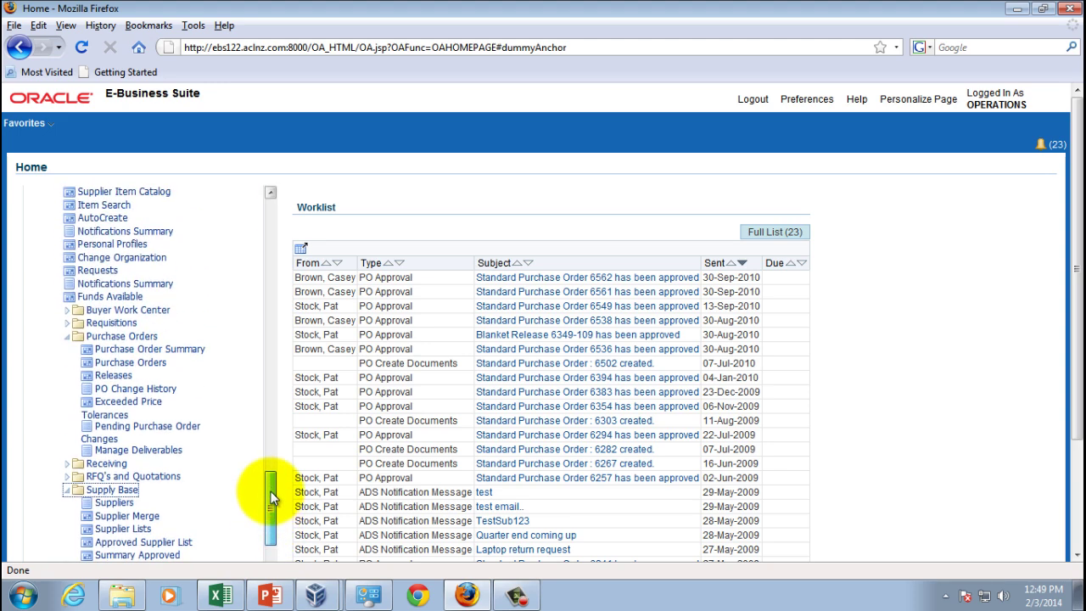
left_click_drag(272, 499, 274, 436)
left_click(53, 518)
Collapse the Purchasing, Vision Operations (USA) node in the Navigator
left_click(53, 518)
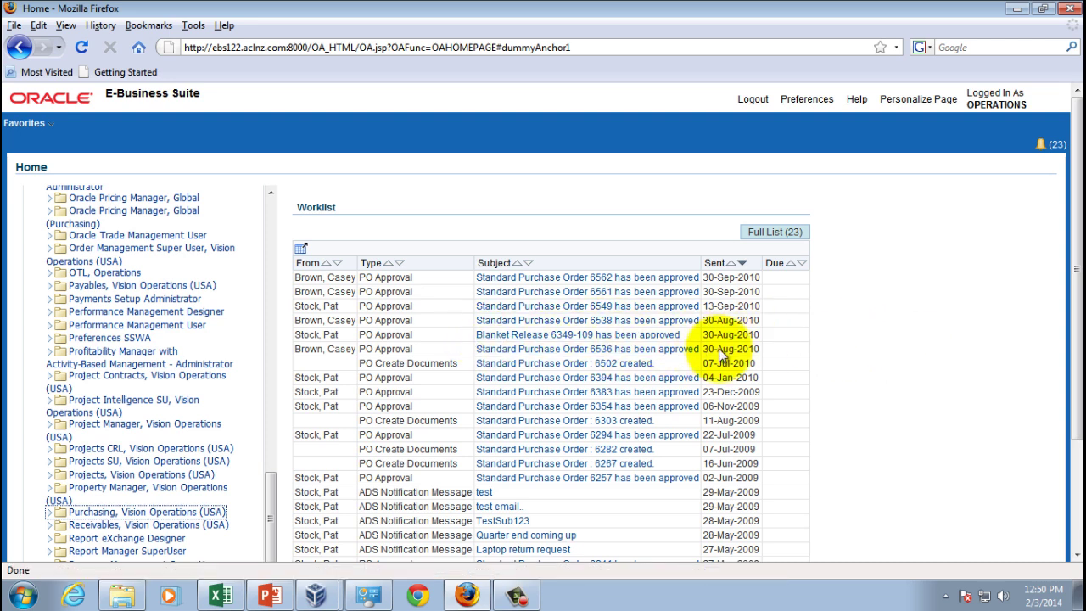
left_click(643, 337)
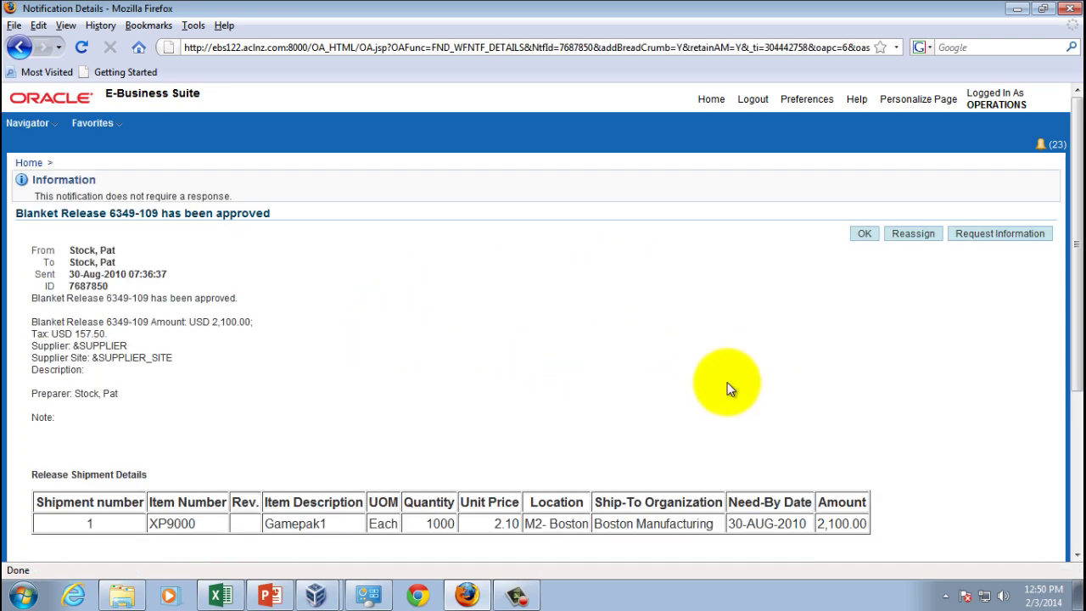
scroll(800, 415, "down", 1)
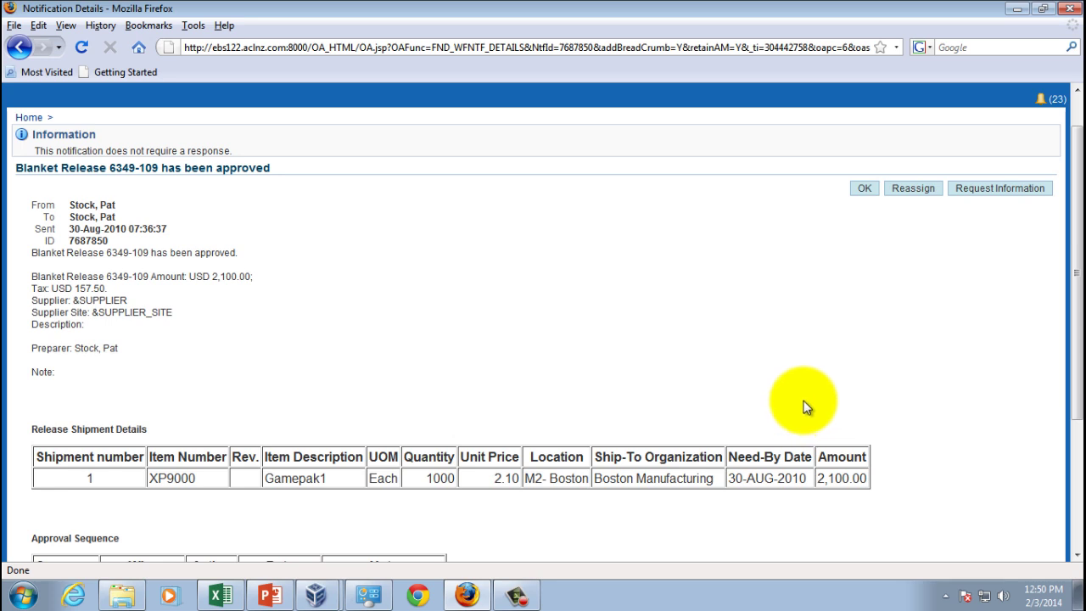
scroll(802, 410, "down", 5)
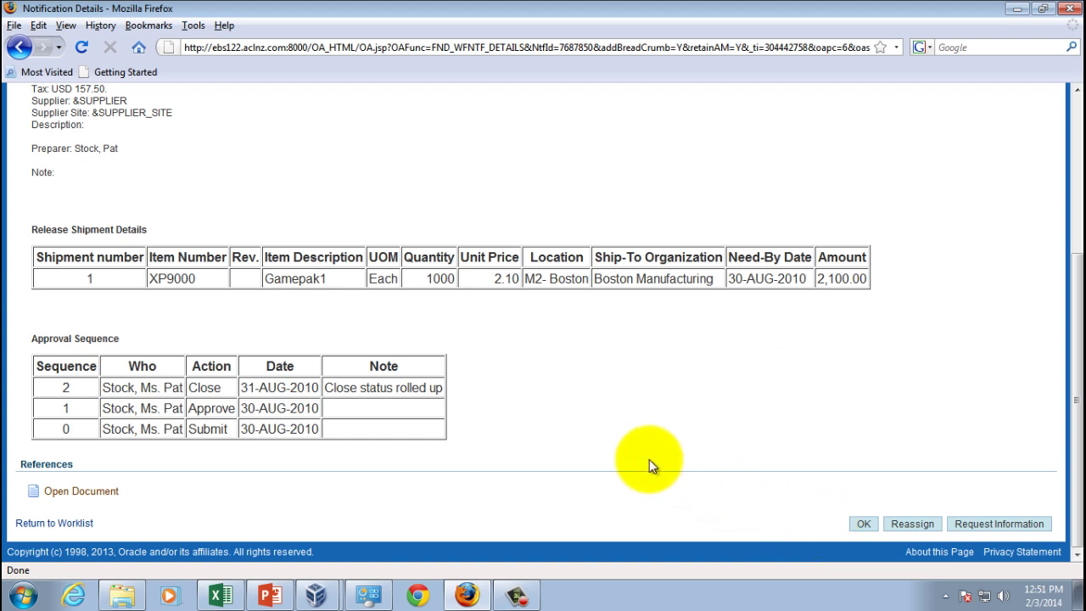
scroll(650, 461, "up", 5)
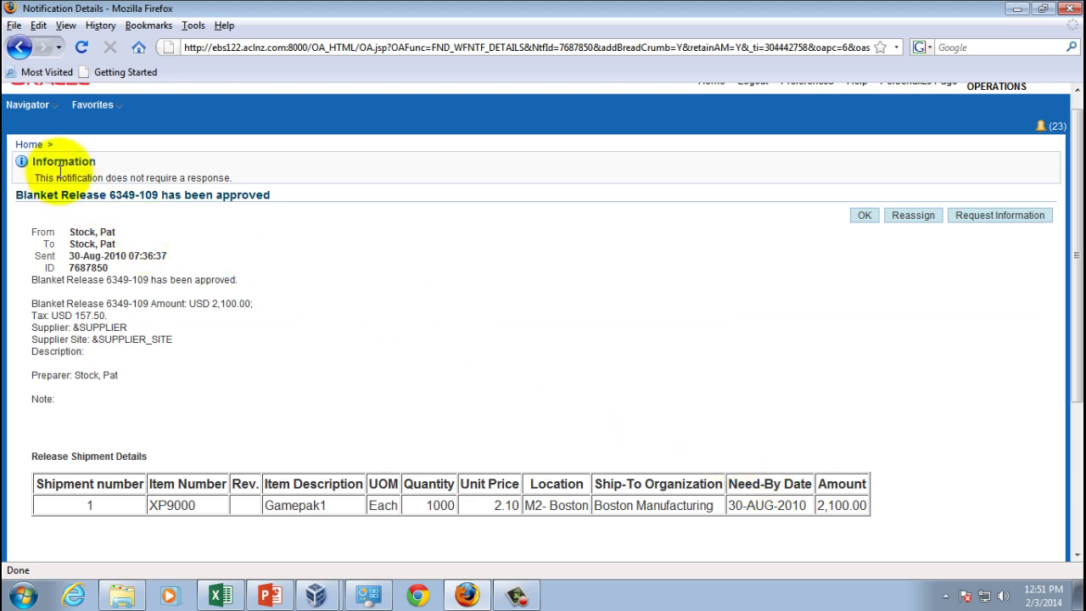
left_click(28, 144)
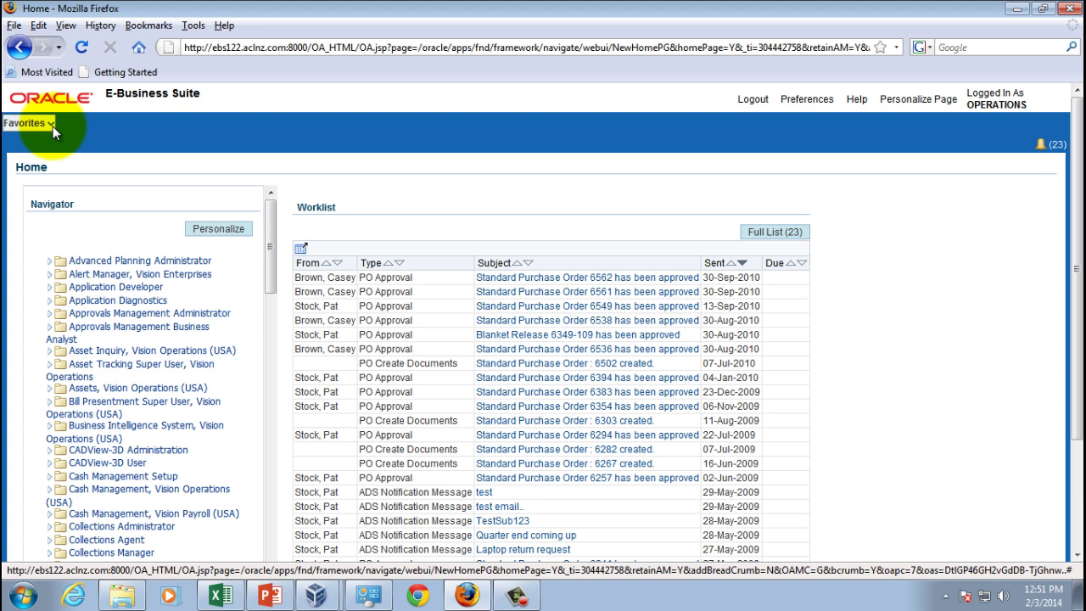
Review General Preferences: language, regional, password, start page and notification sections
left_click(796, 104)
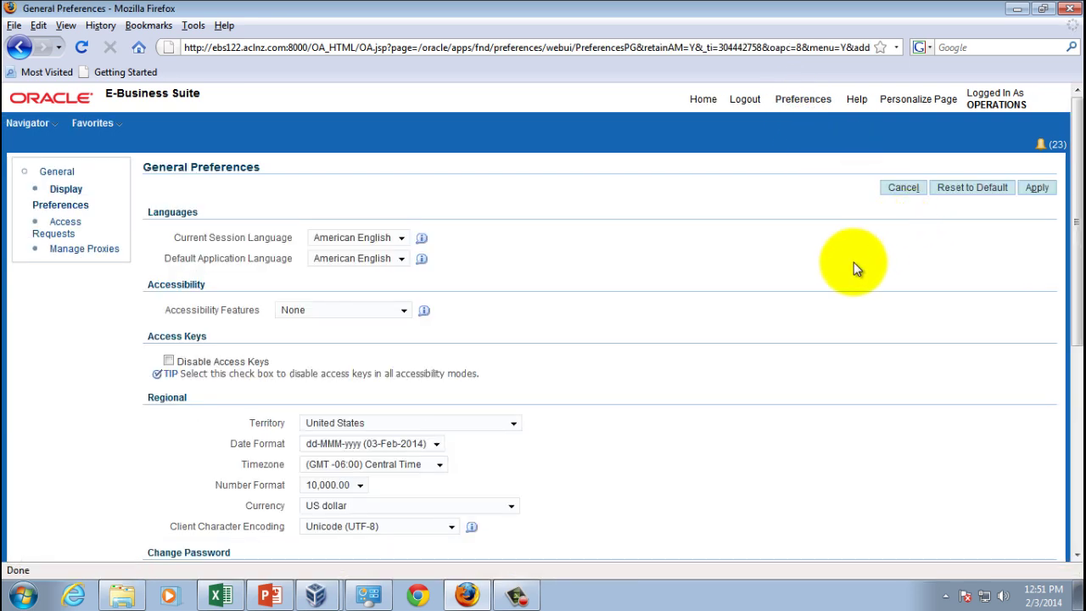
scroll(853, 263, "down", 1)
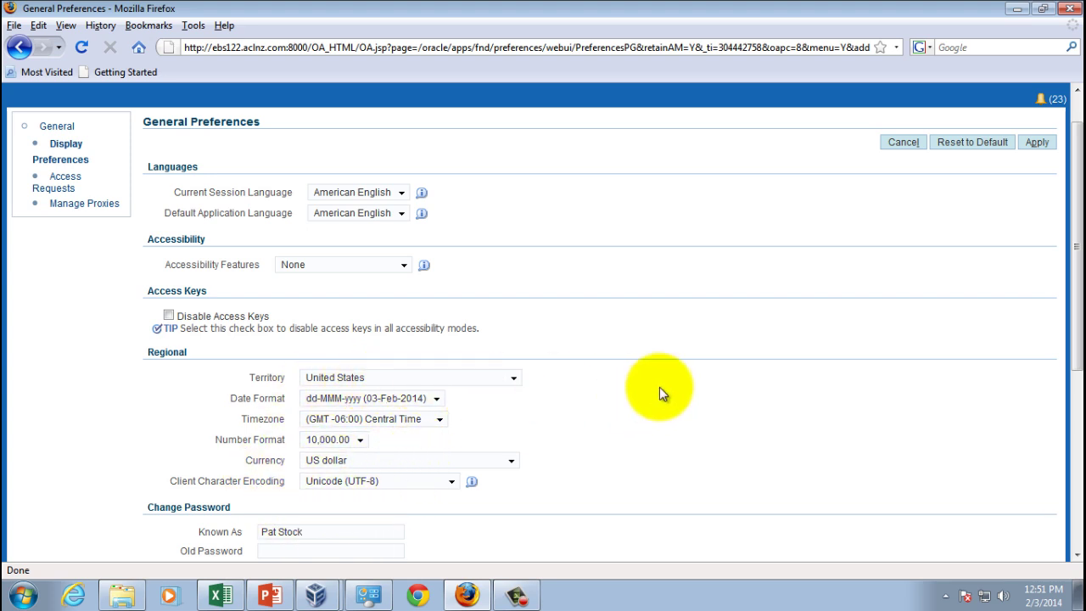
scroll(664, 392, "up", 1)
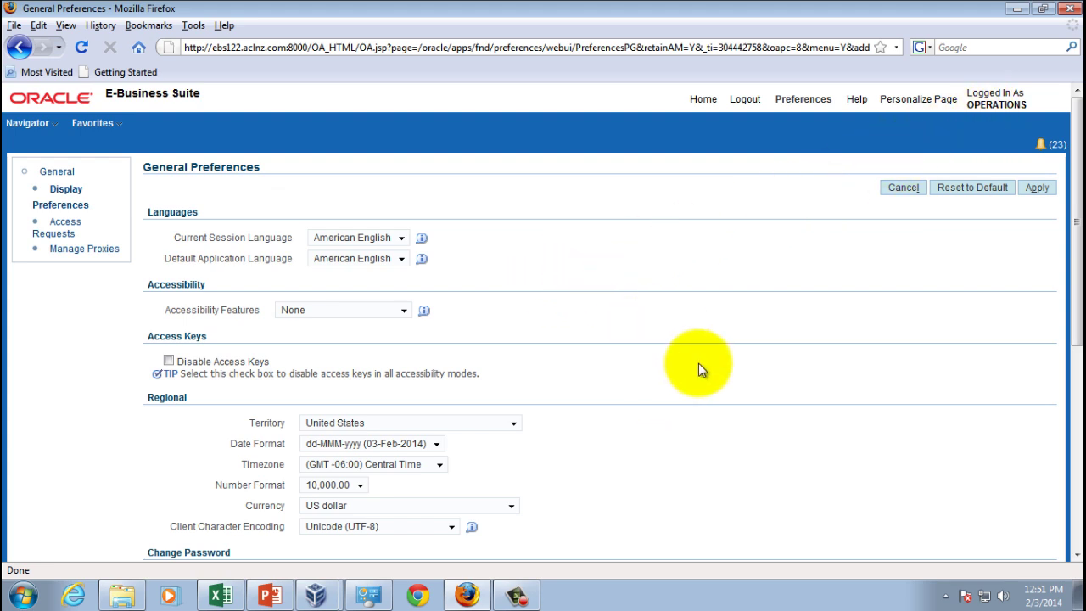
scroll(698, 364, "down", 3)
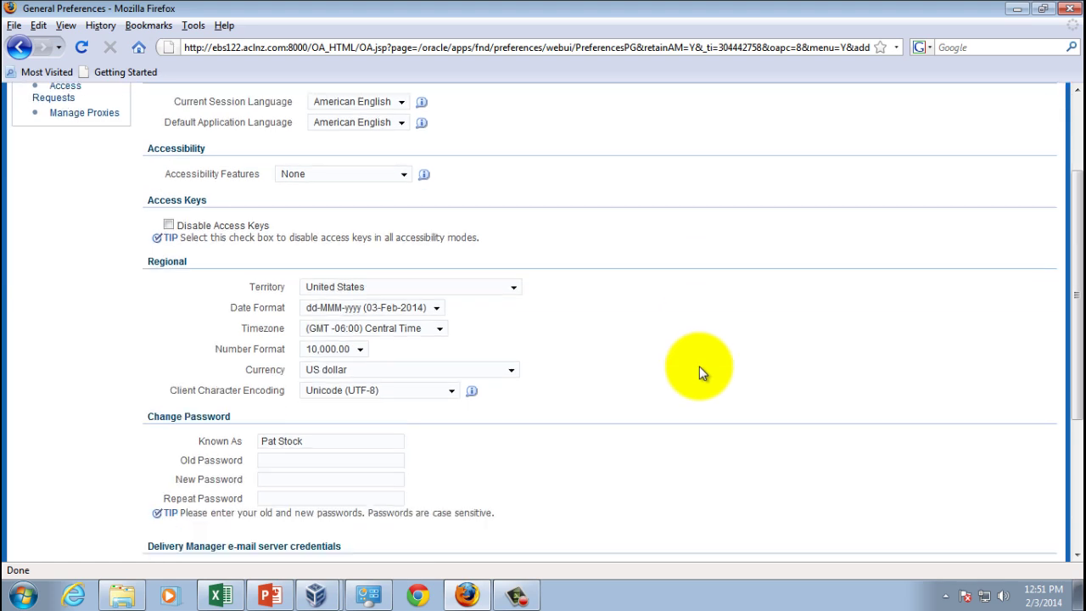
scroll(701, 370, "down", 1)
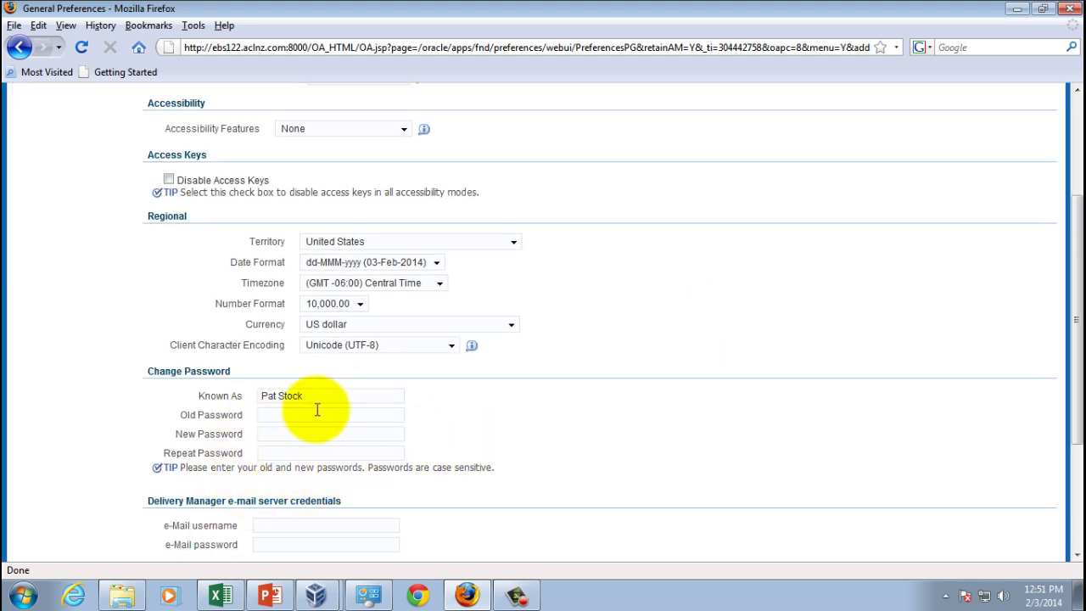
scroll(582, 396, "down", 1)
scroll(518, 459, "down", 1)
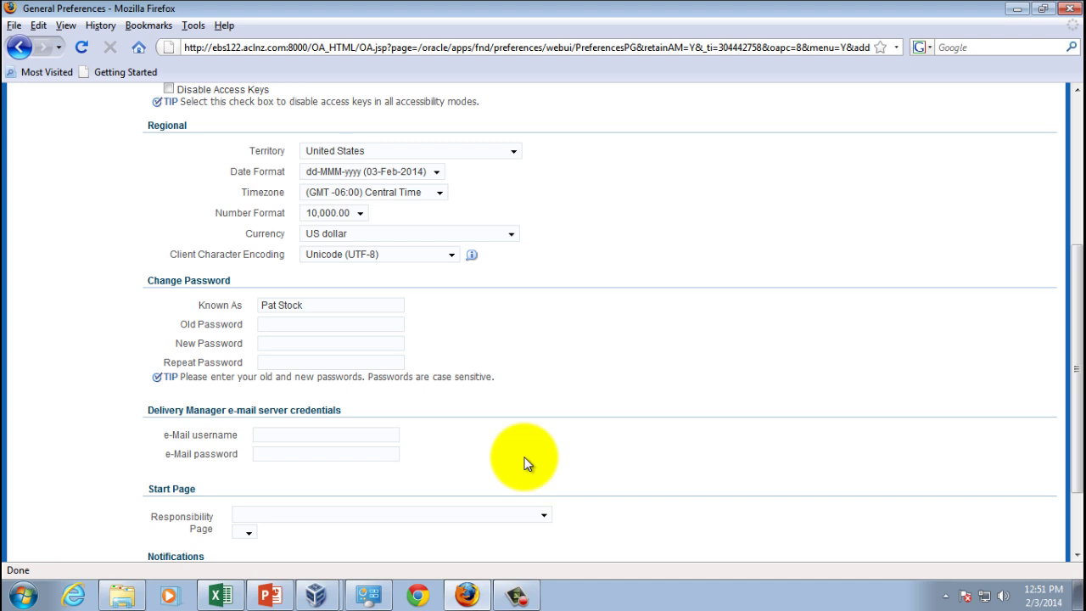
scroll(524, 464, "down", 2)
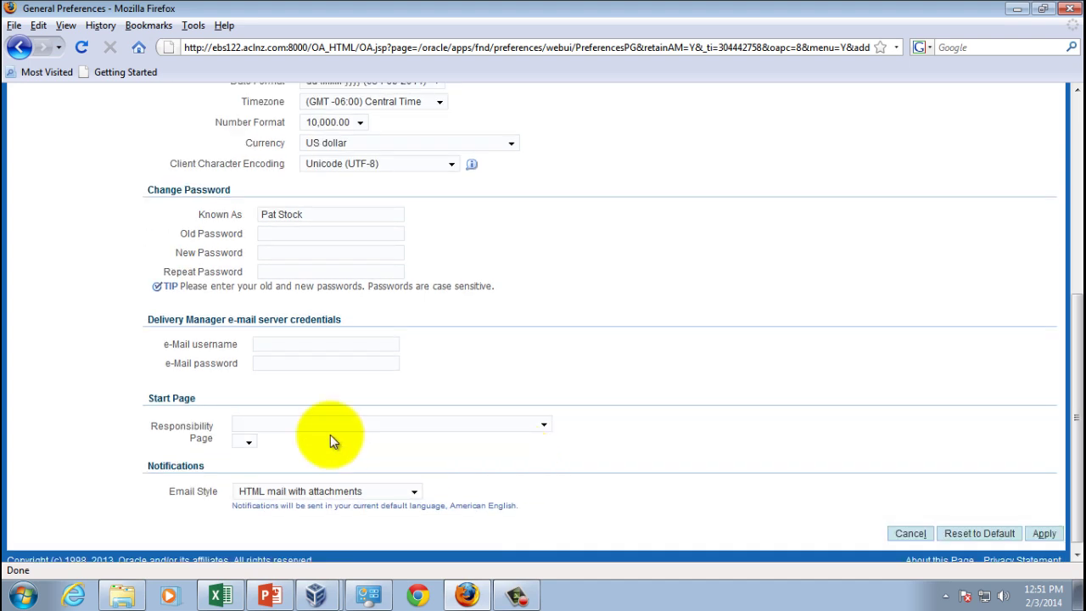
scroll(152, 427, "up", 8)
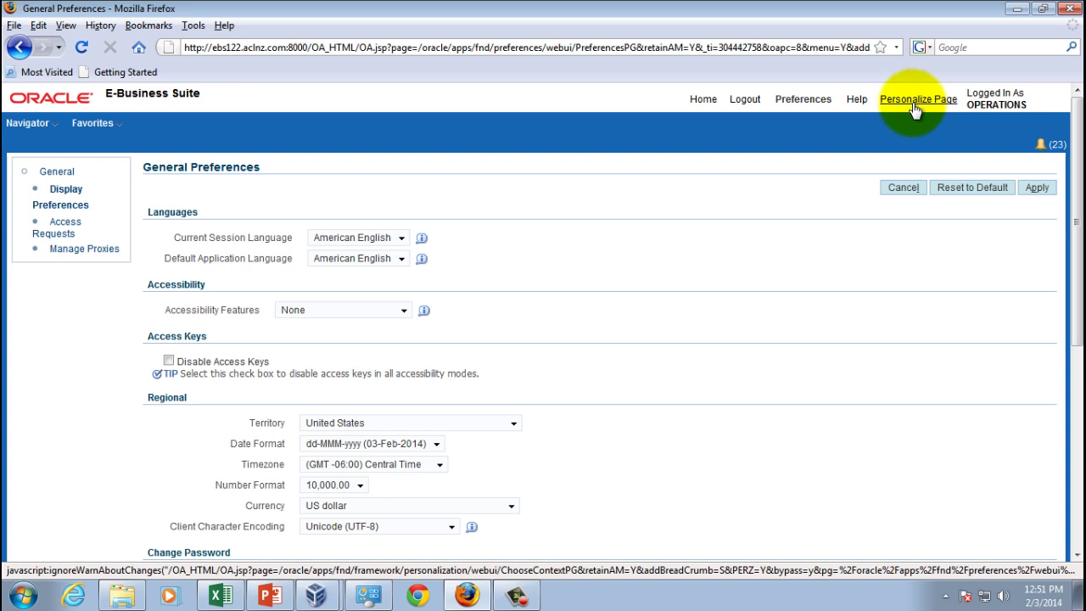
Open Personalize Page for General Preferences and browse its language, territory, timezone and currency items
left_click(915, 110)
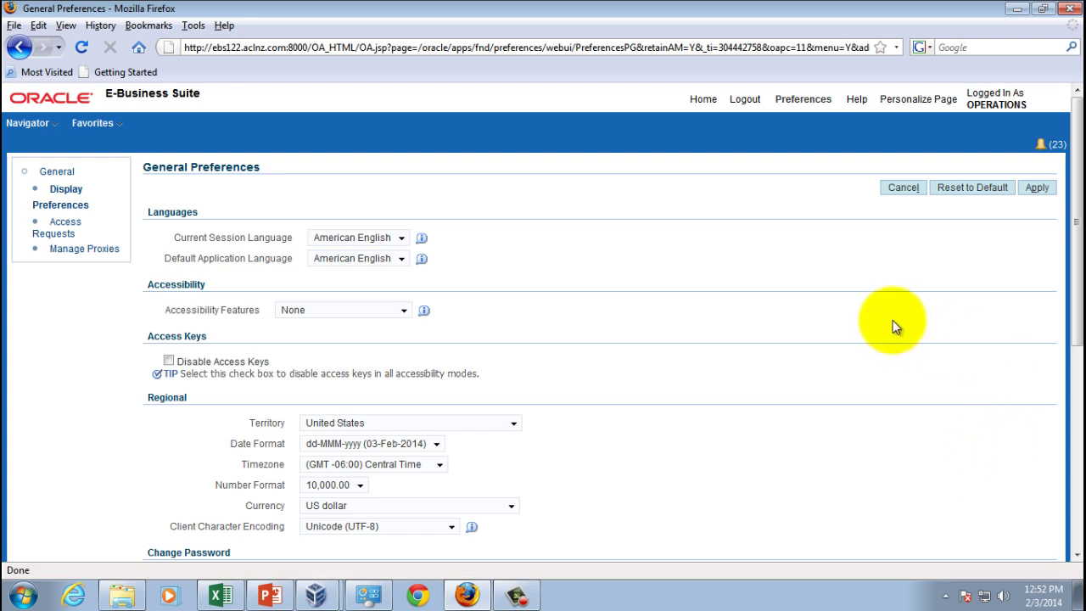
left_click(920, 106)
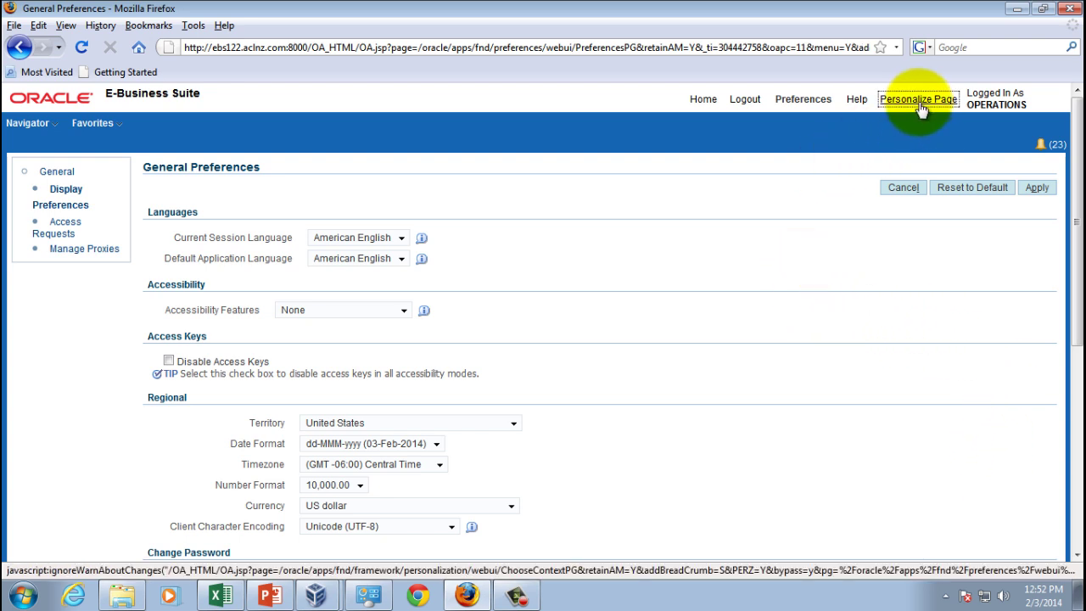
scroll(868, 352, "down", 2)
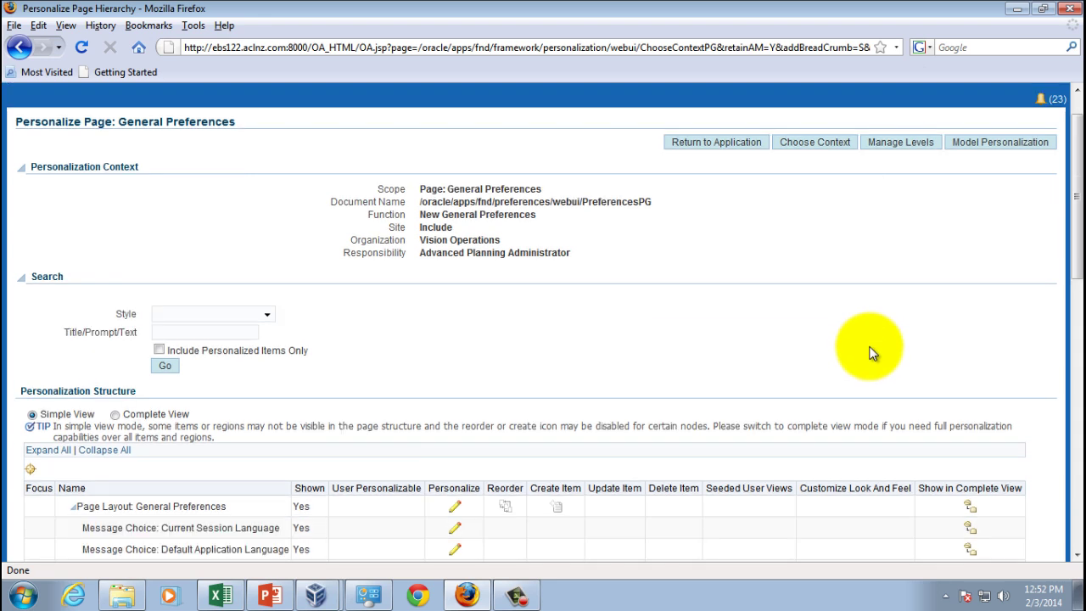
scroll(873, 353, "down", 2)
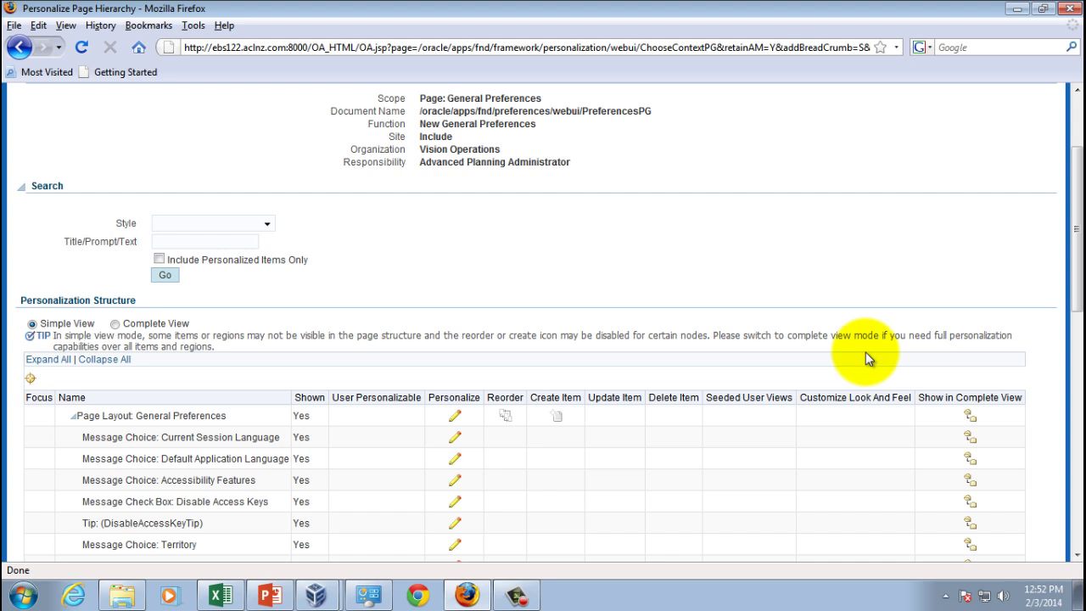
scroll(865, 352, "down", 2)
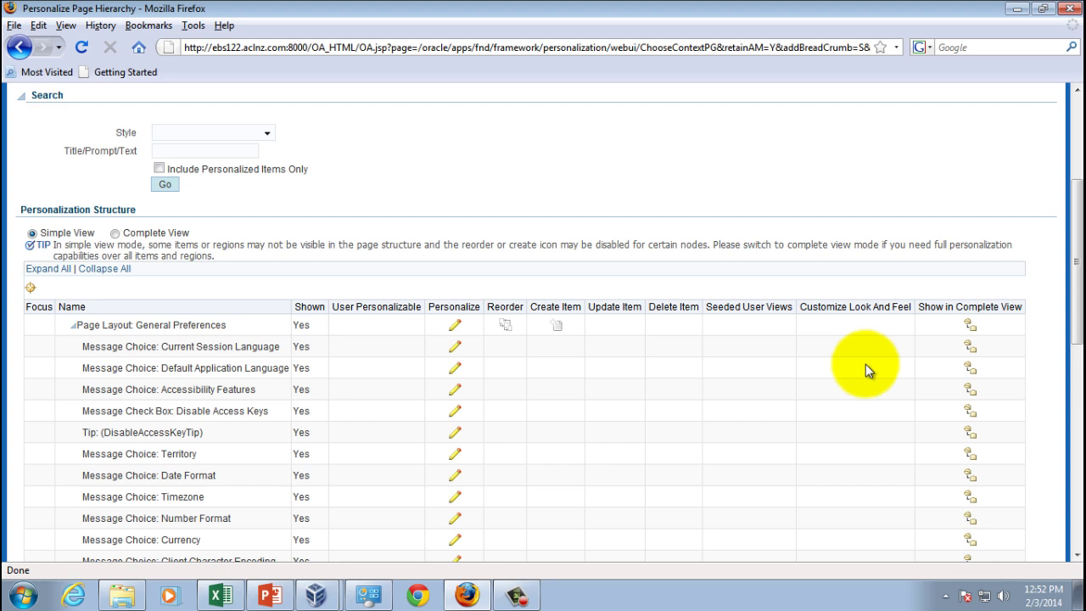
scroll(867, 363, "up", 3)
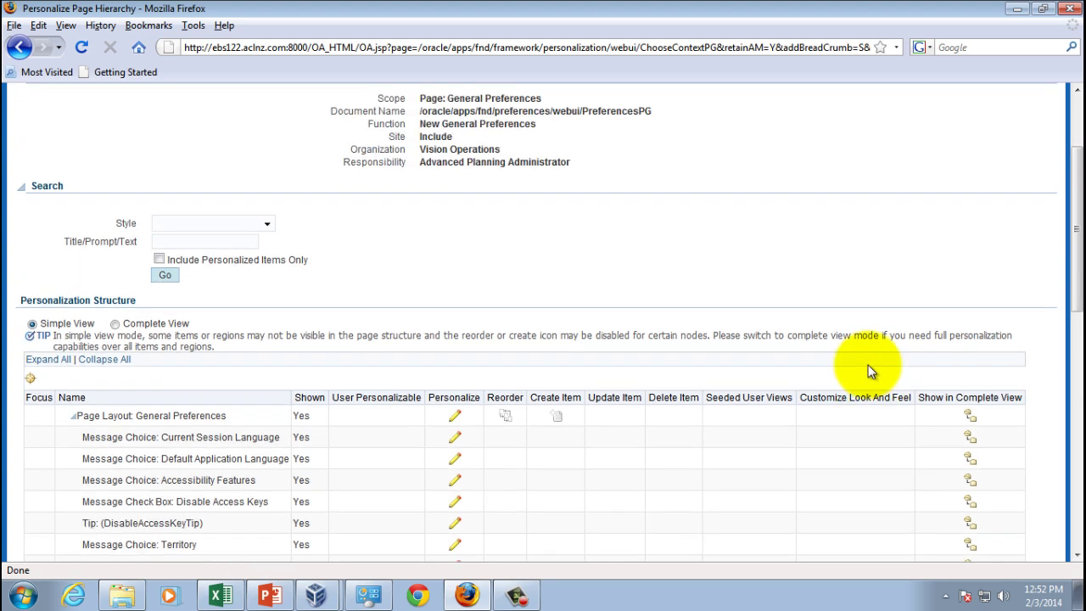
scroll(868, 365, "up", 2)
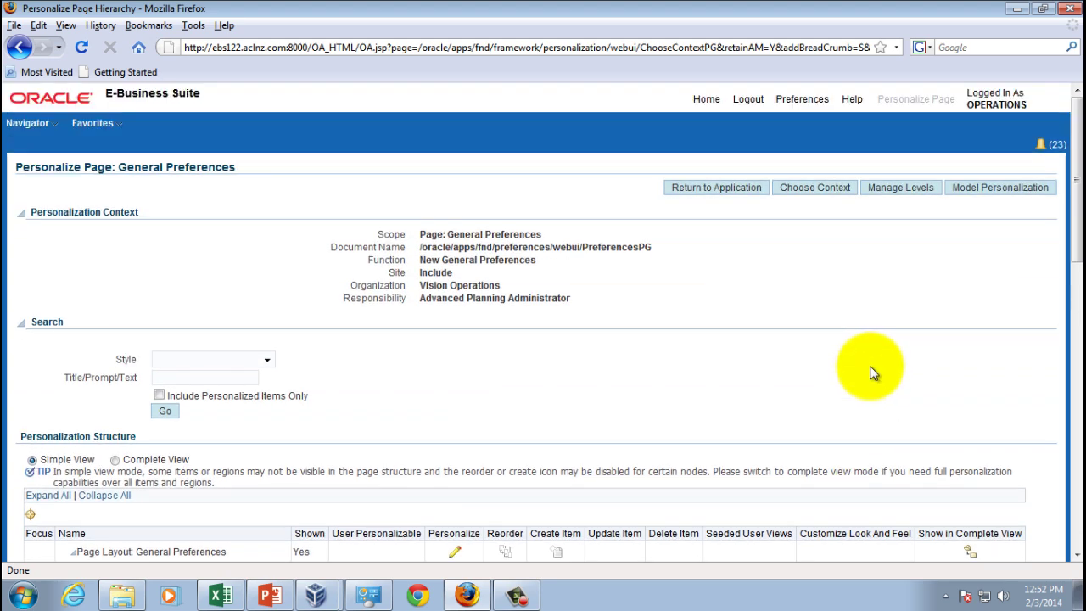
Go back to the Home page and log out of E-Business Suite
left_click(705, 103)
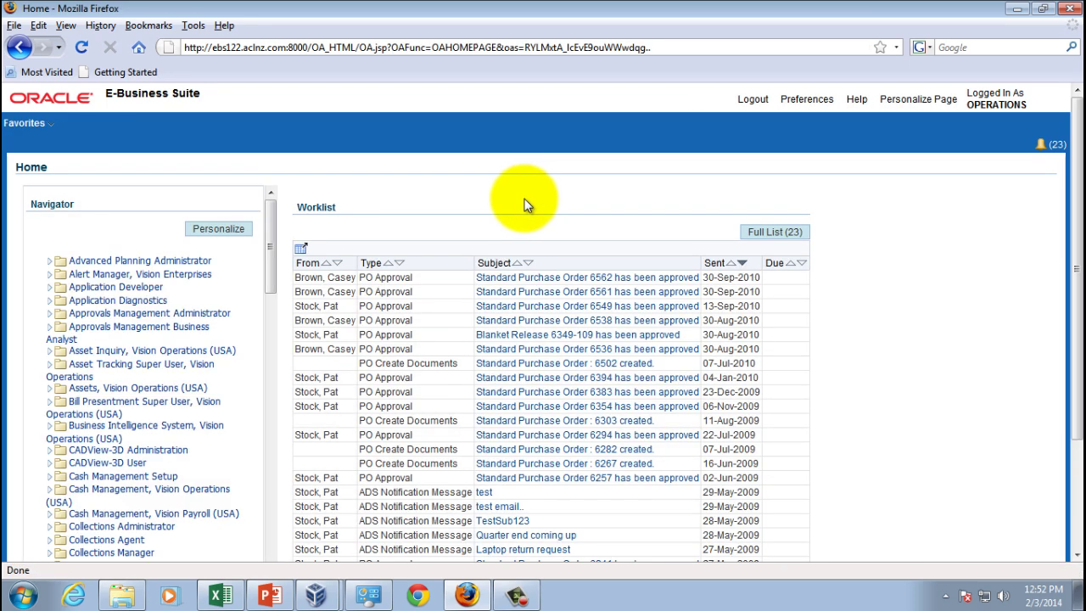
left_click(752, 100)
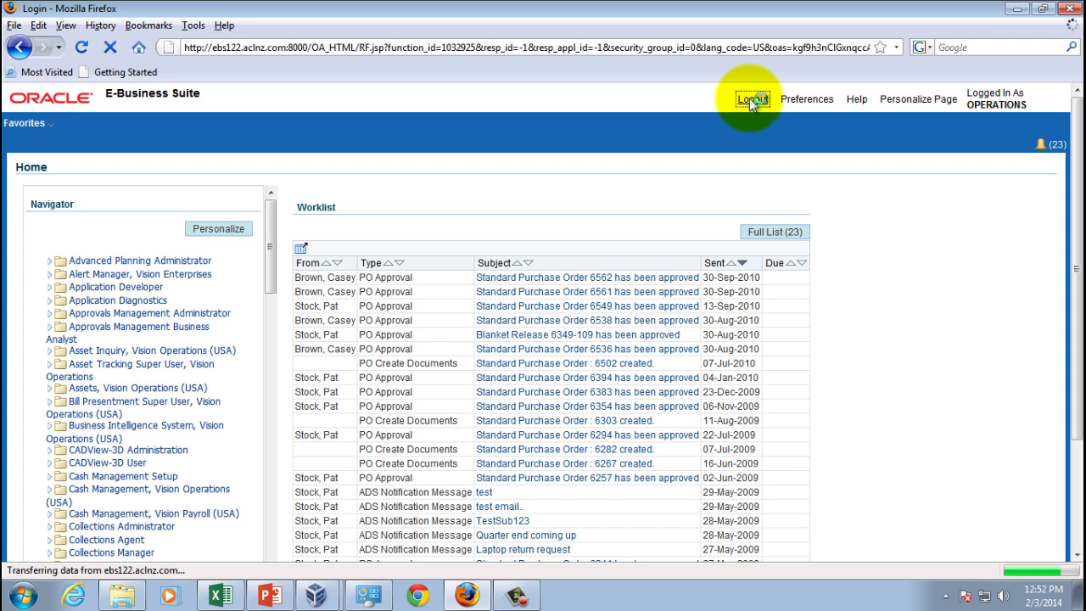